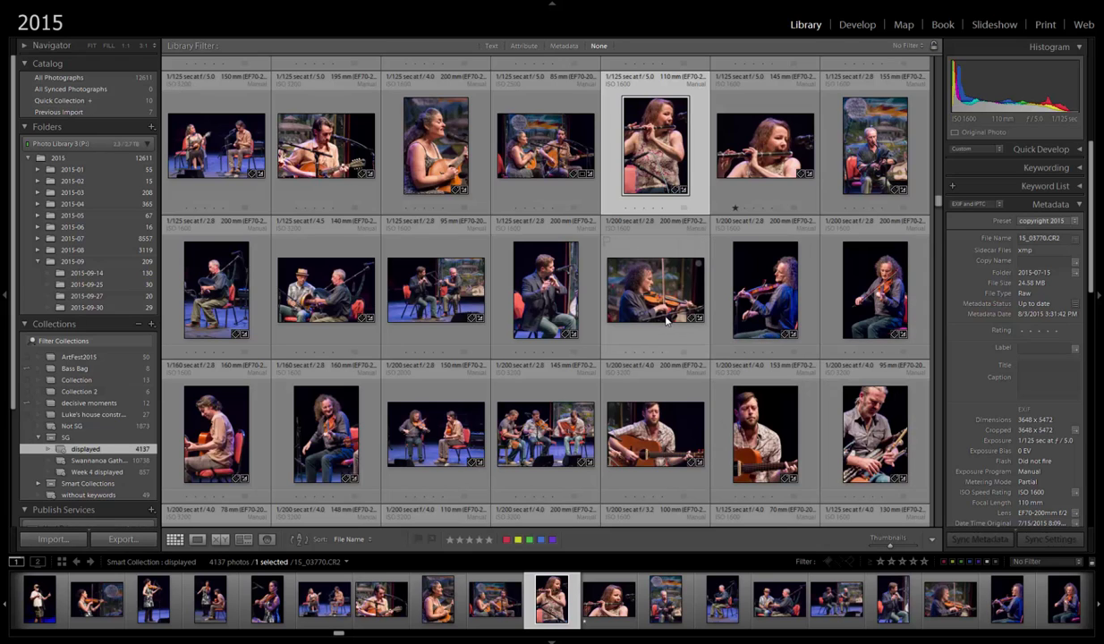
- Preview several flute photos in loupe, return to the grid, and open the flute photo's context menu
double_click(652, 153)
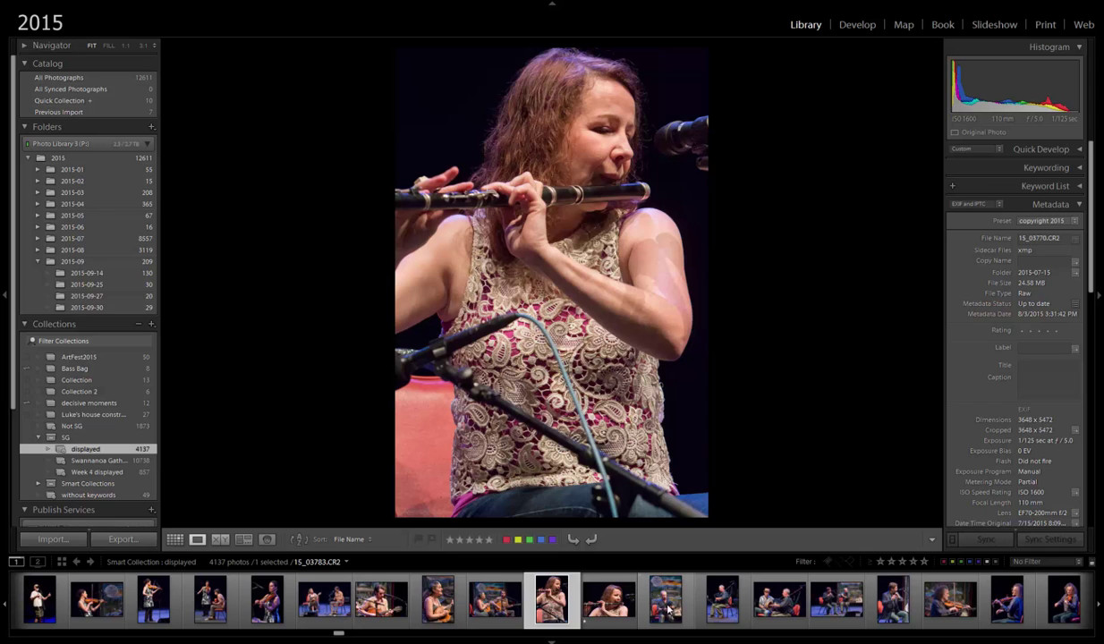
click(604, 606)
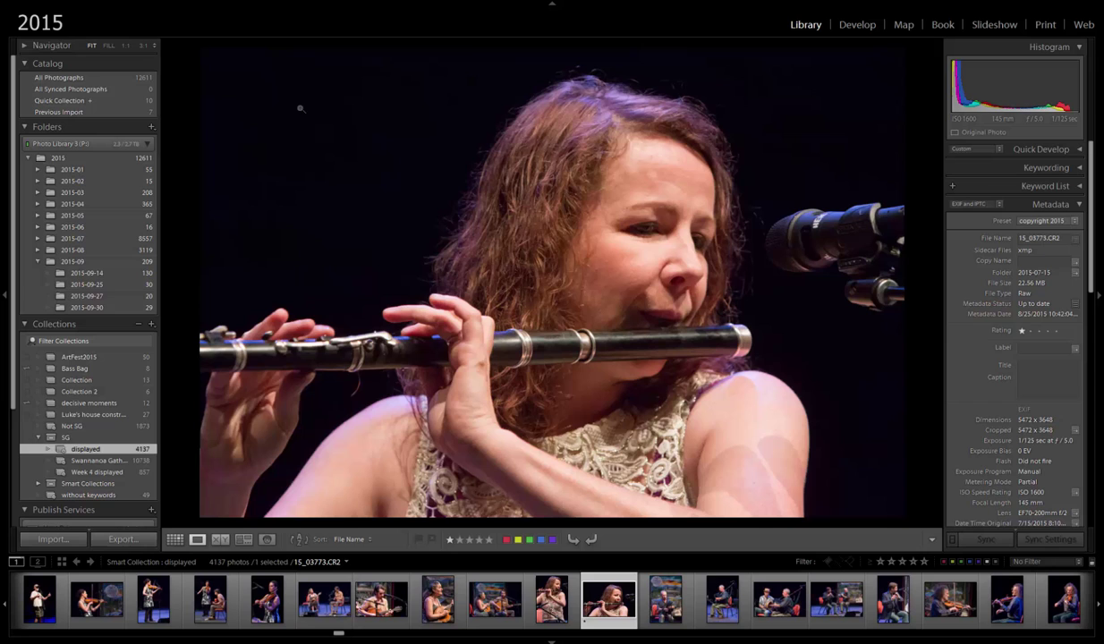
click(548, 598)
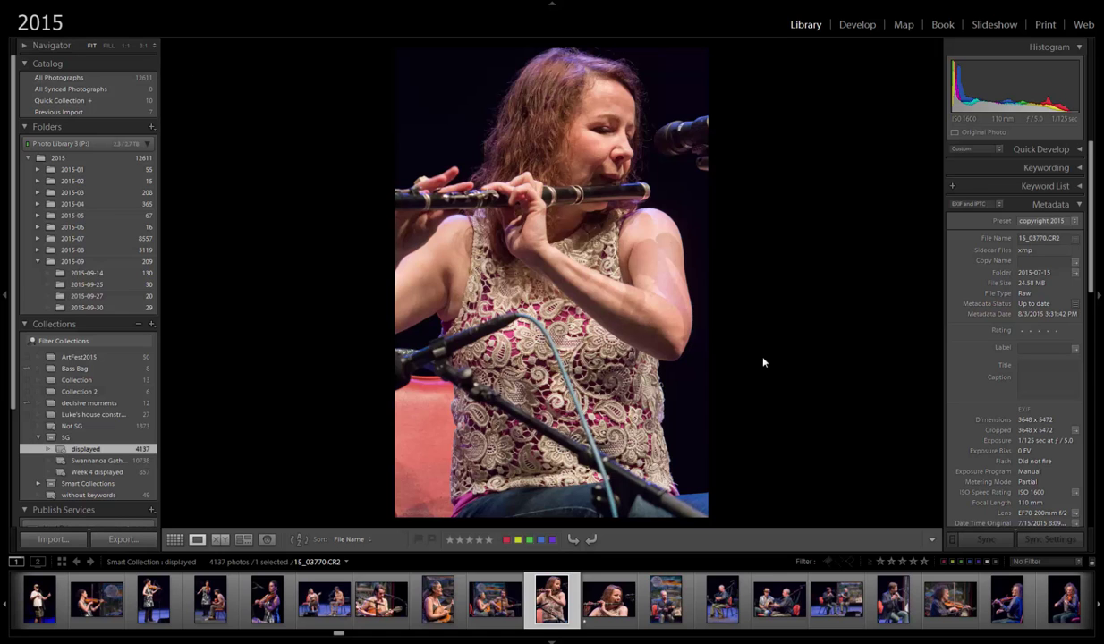
key(g)
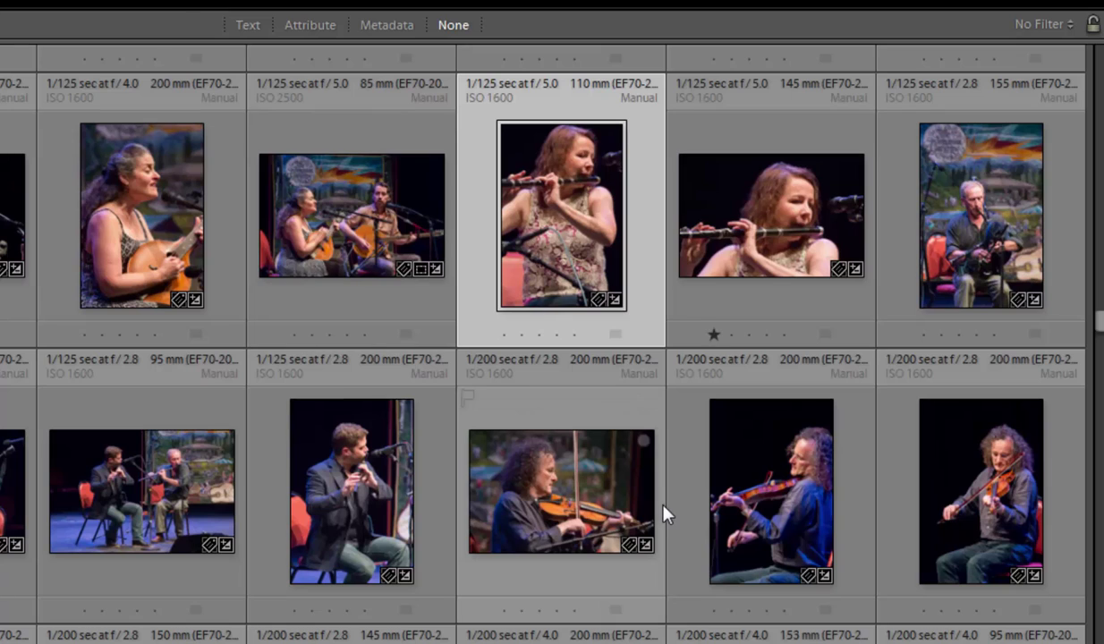
right_click(534, 238)
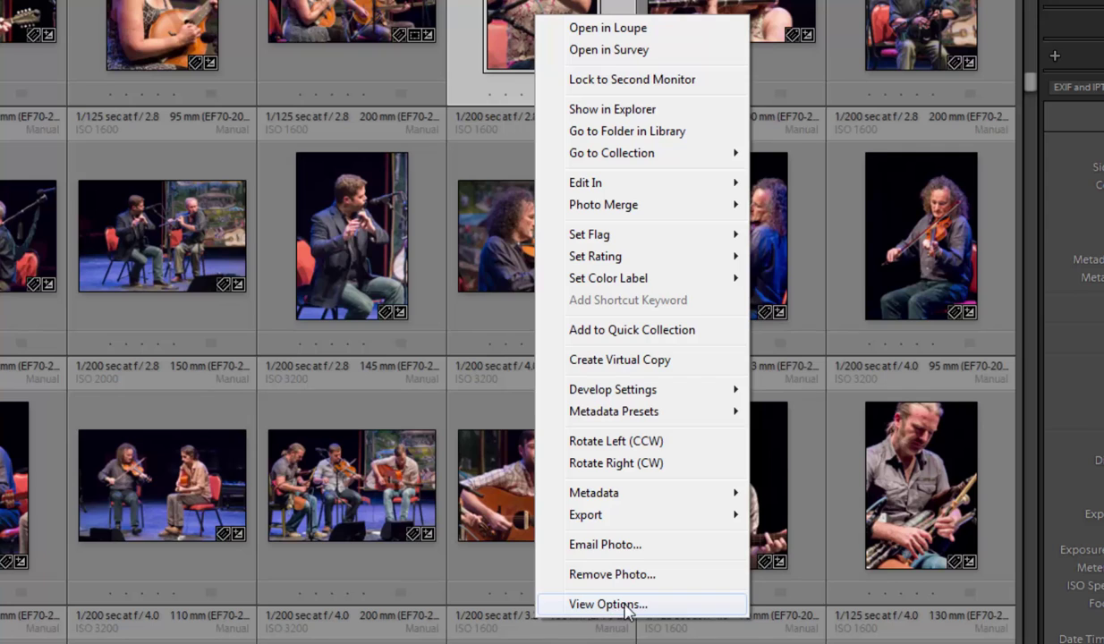
- Open Library View Options, move the dialog aside, and inspect the Show Grid Extras choices unchanged
click(626, 606)
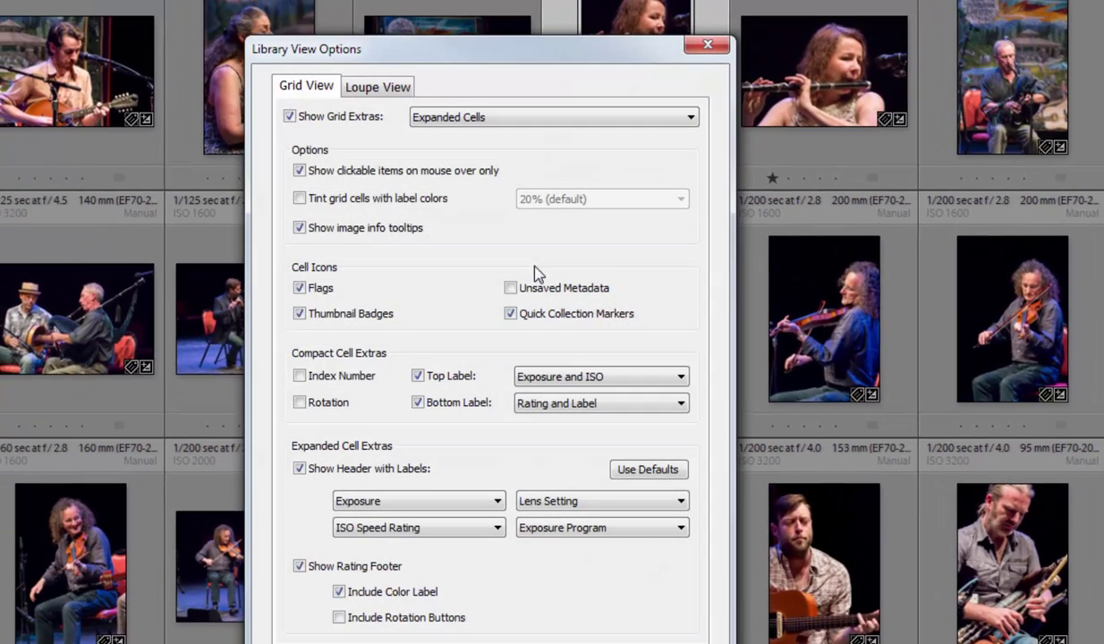
drag(630, 52, 686, 27)
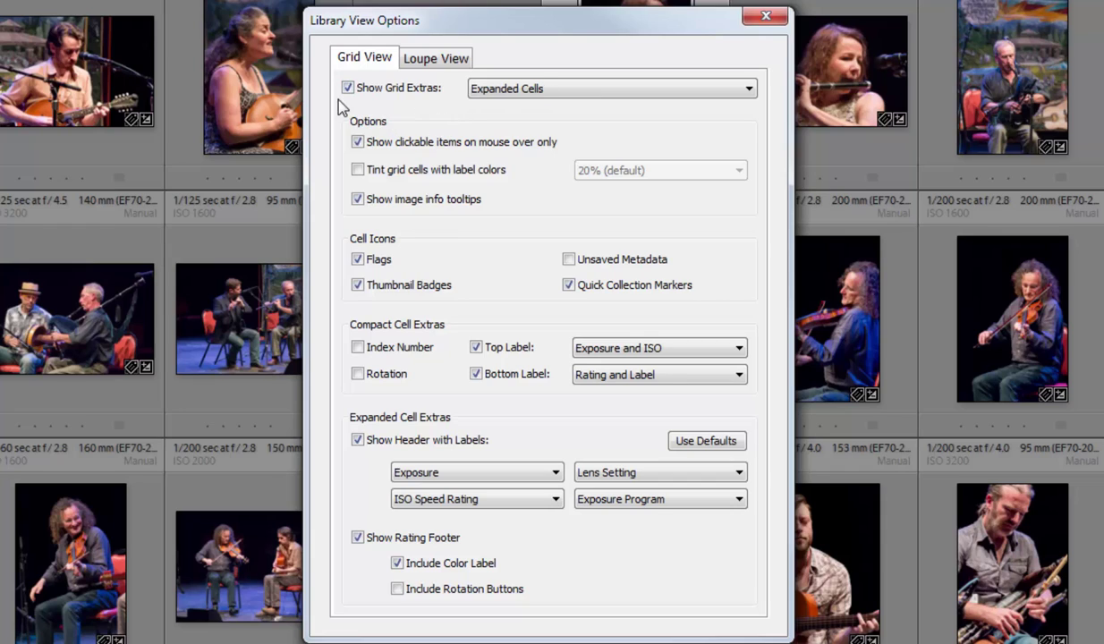
click(570, 90)
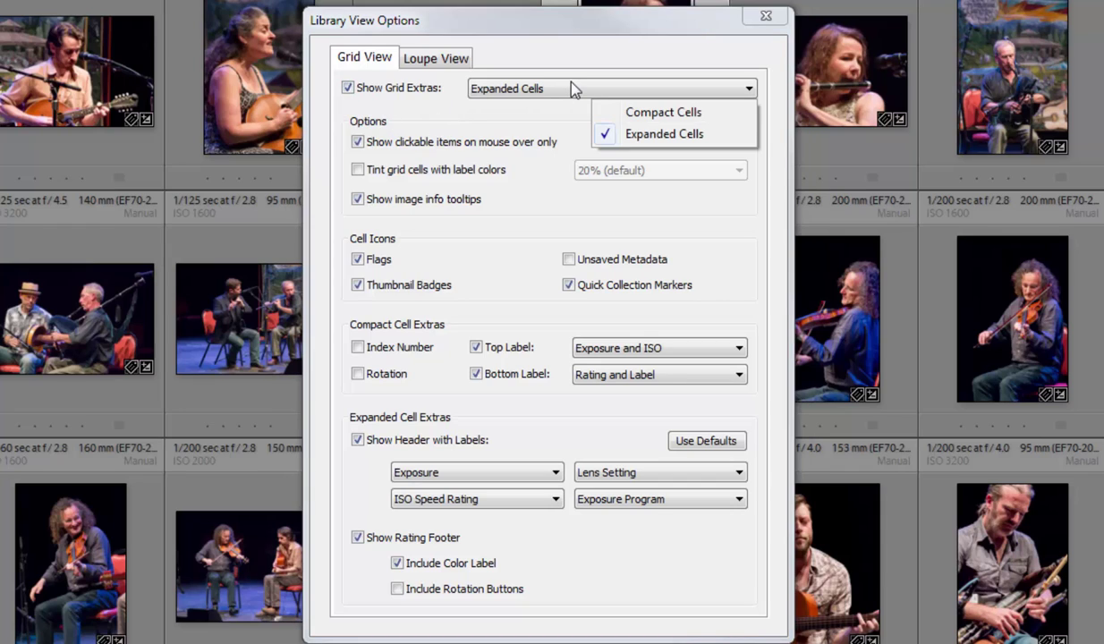
click(498, 98)
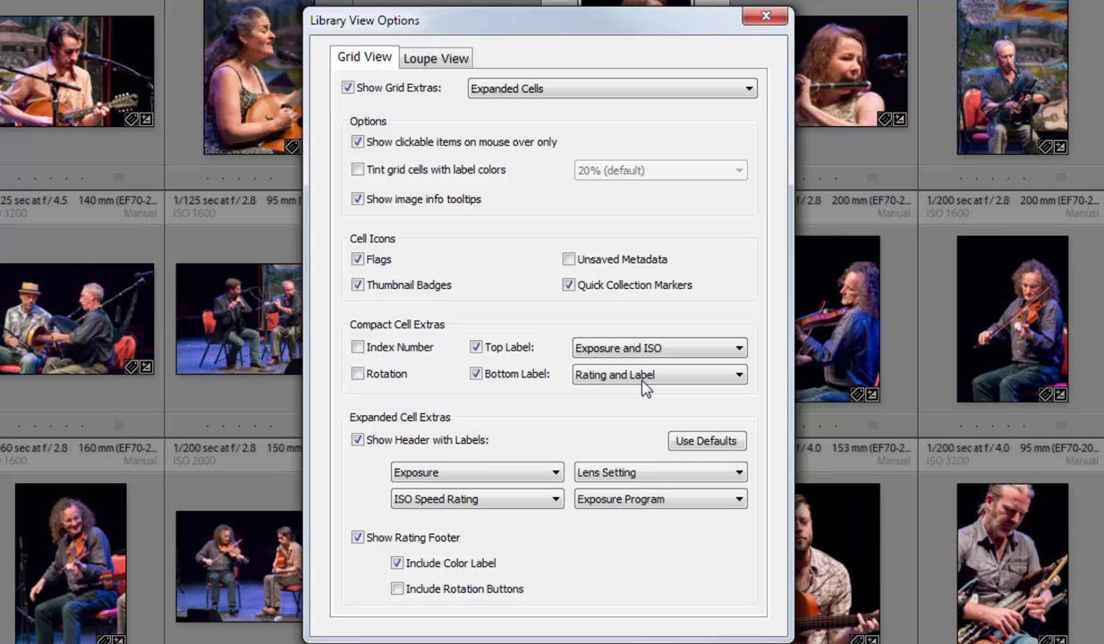
- Set Show Grid Extras to Compact Cells and toggle the top and bottom labels off and on
click(557, 95)
click(646, 113)
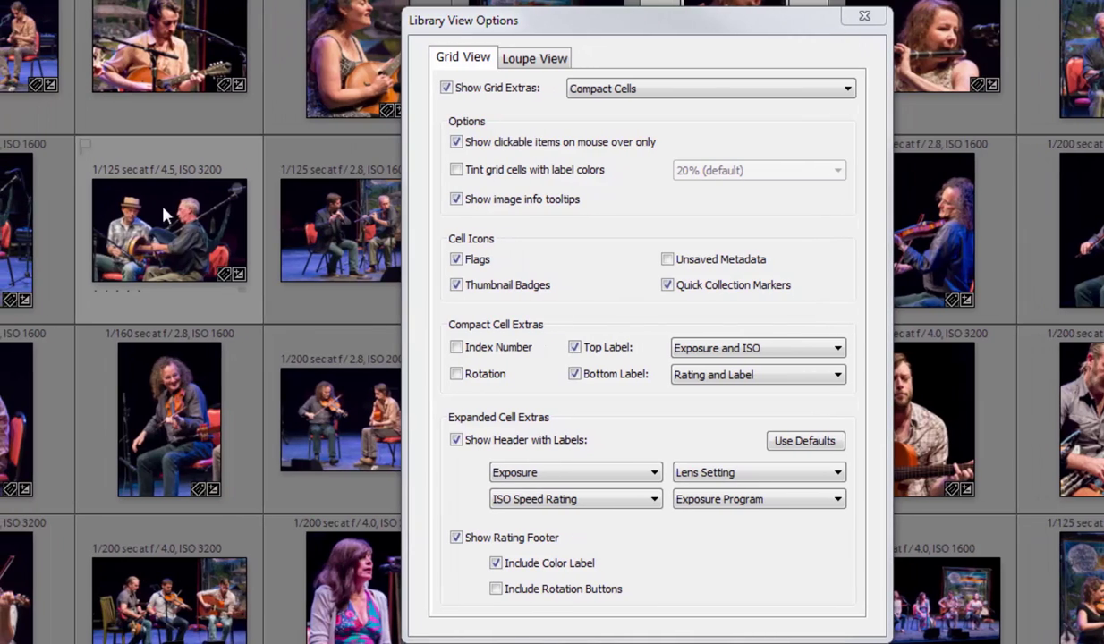
mouse_move(26, 219)
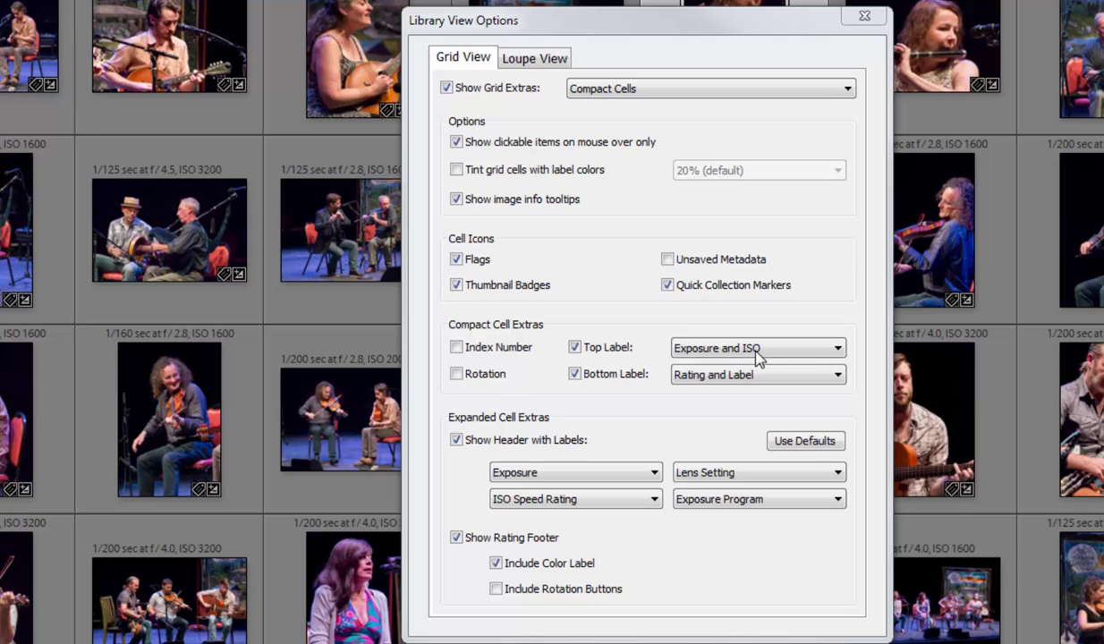
click(574, 375)
click(575, 348)
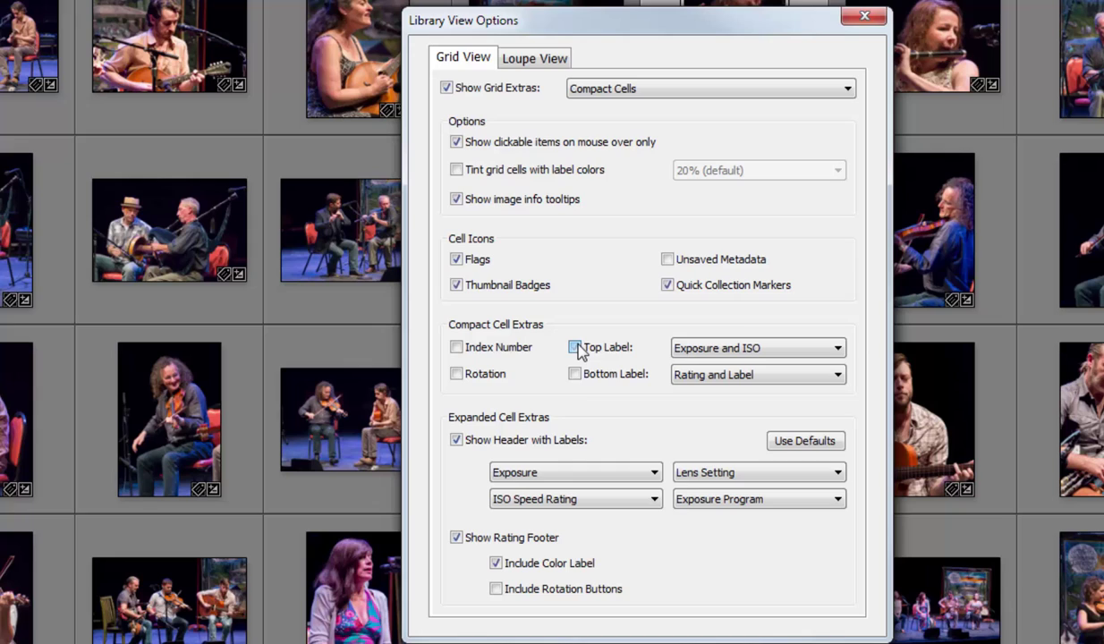
click(575, 348)
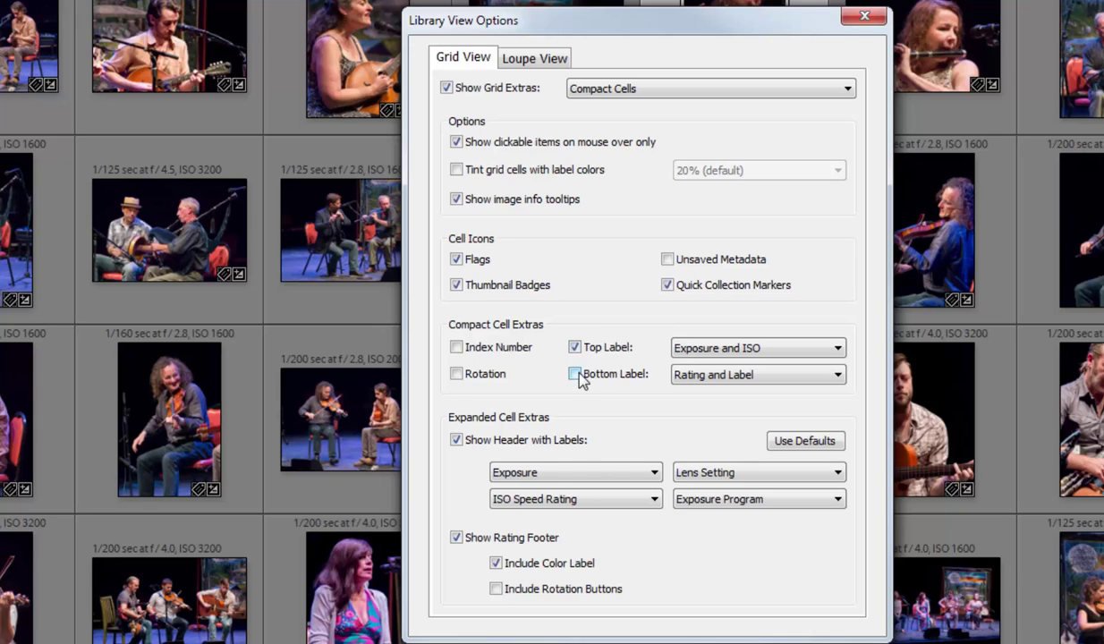
click(573, 374)
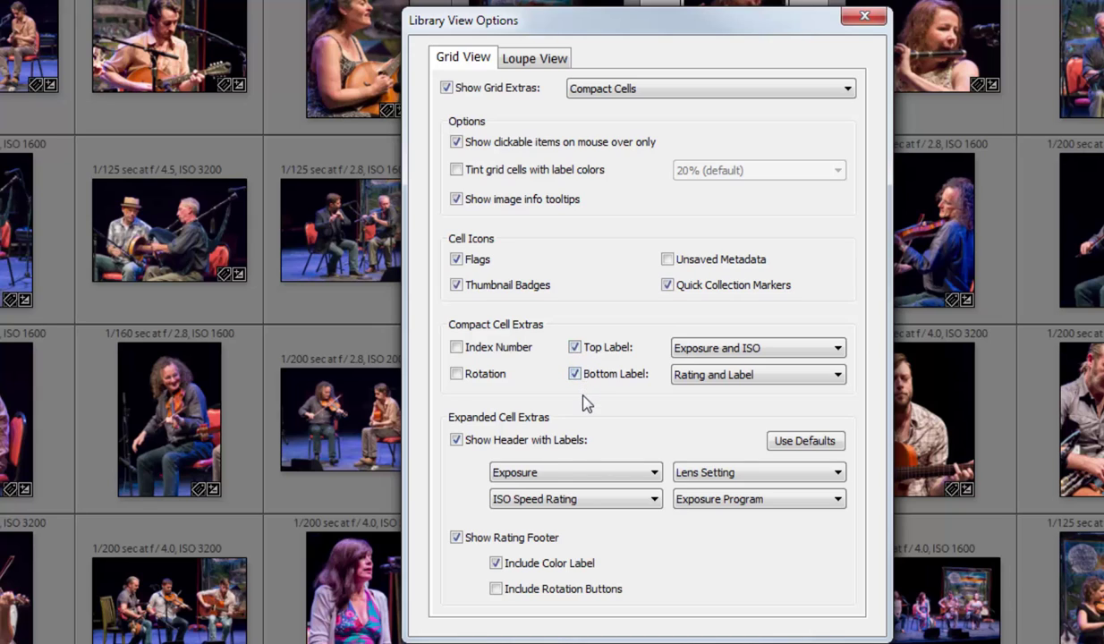
- Preview Index Number and Rotation on the compact cells, leaving both turned off
click(456, 350)
click(457, 349)
click(456, 375)
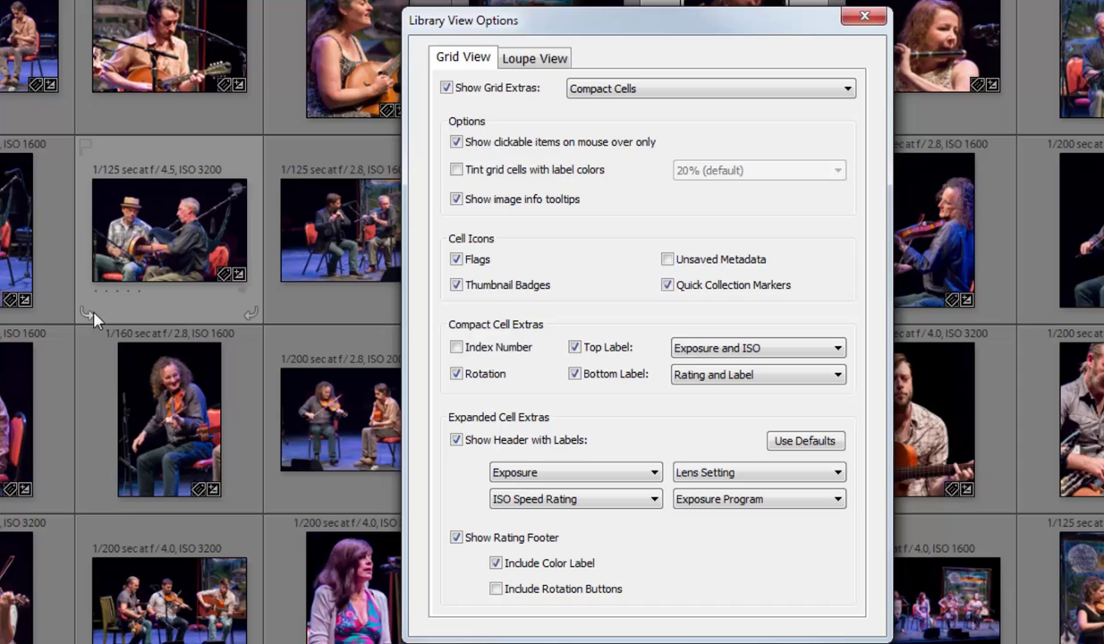
click(456, 375)
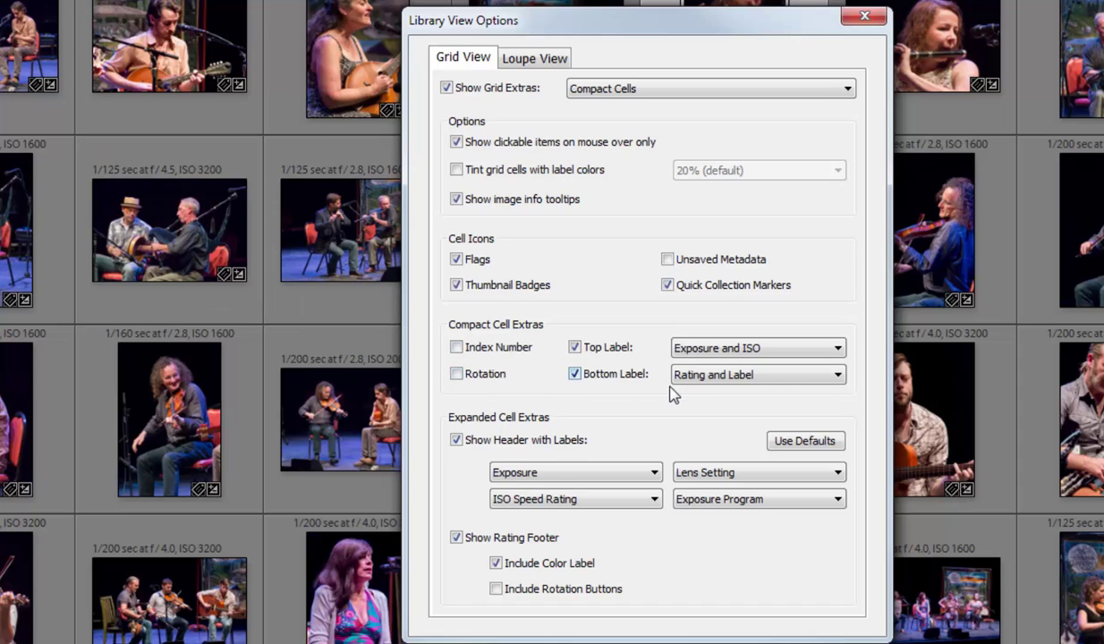
click(686, 94)
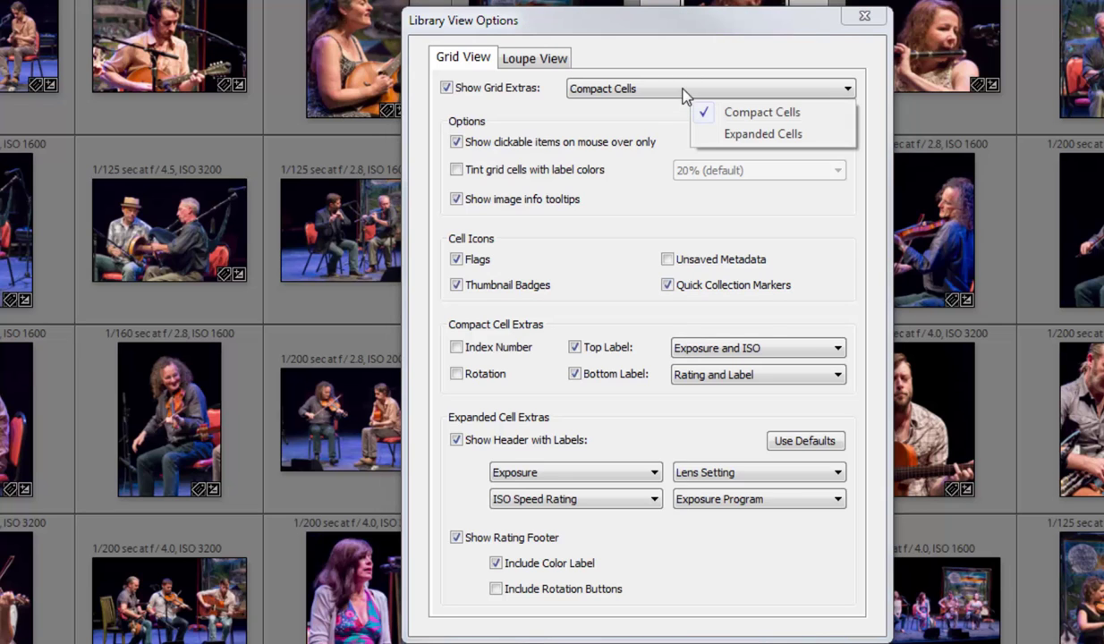
- Switch the grid back to Expanded Cells and review the first header label's choices unchanged
click(737, 143)
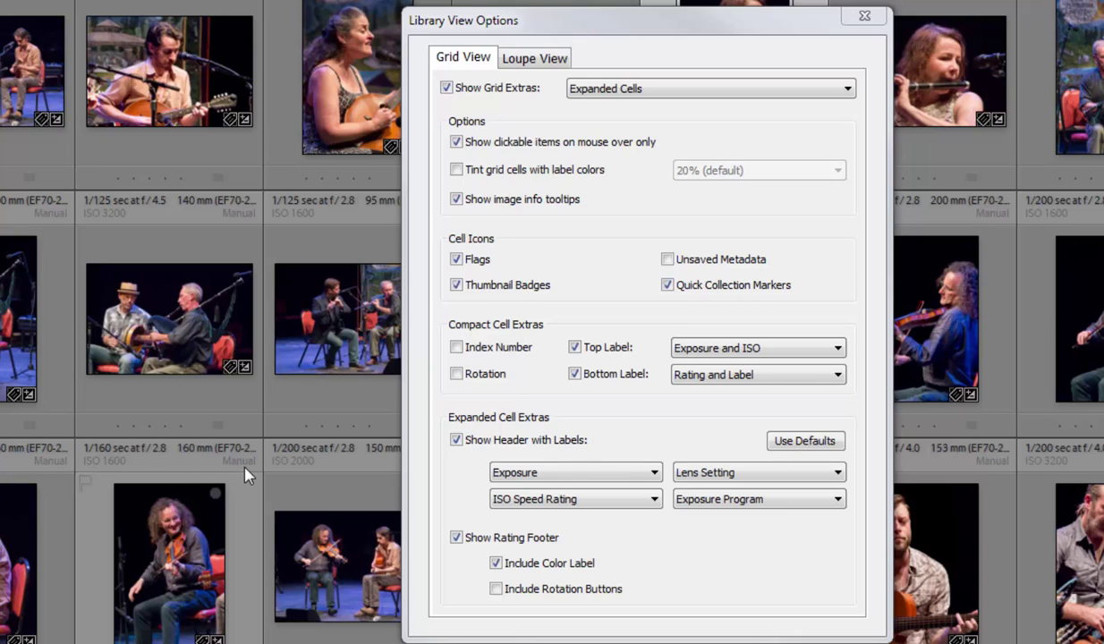
click(570, 474)
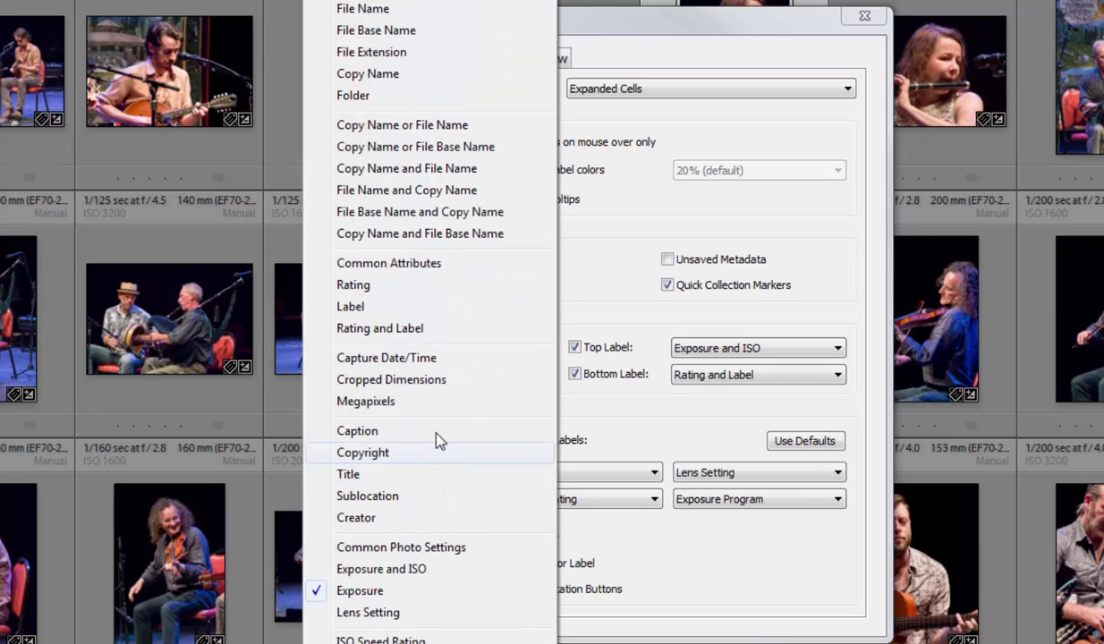
click(588, 478)
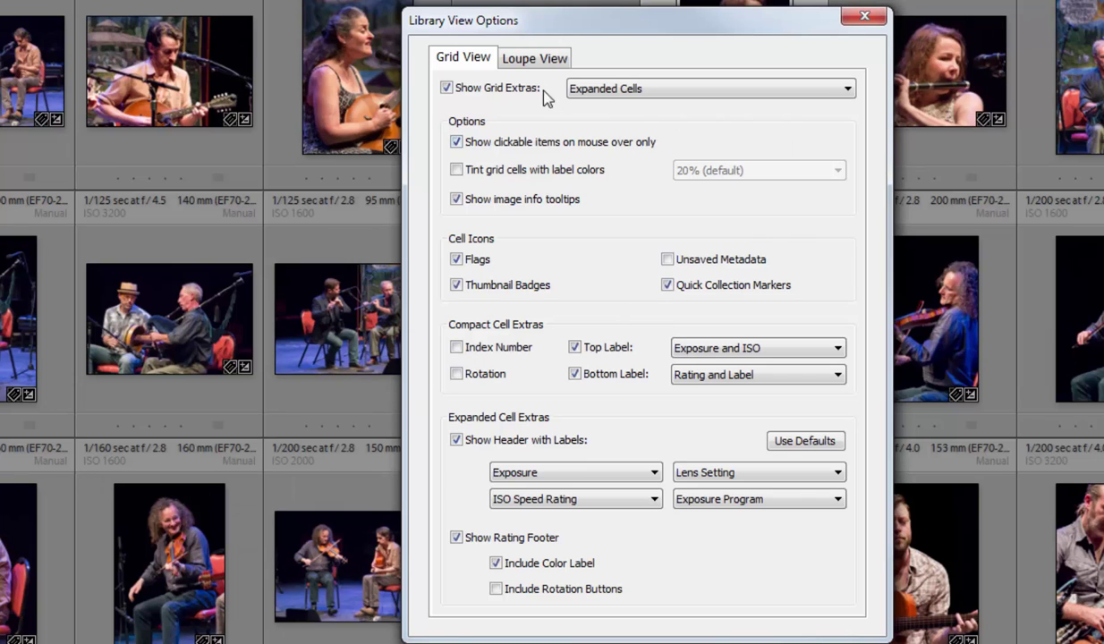
- In the Loupe View settings, turn on Show Info Overlay and set it to Info 1
click(528, 55)
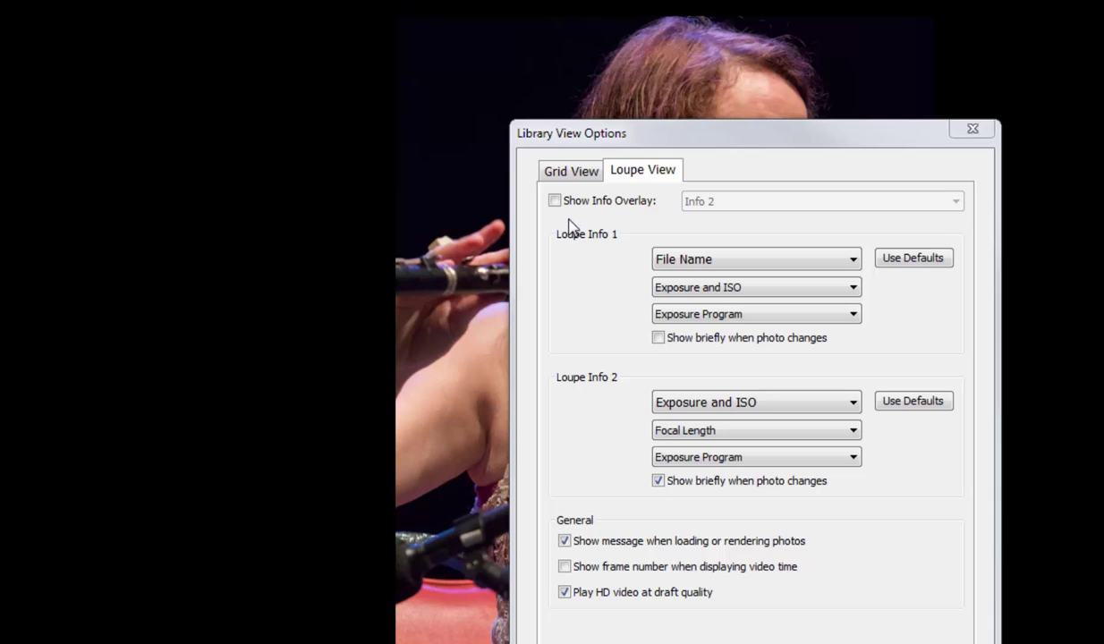
click(559, 202)
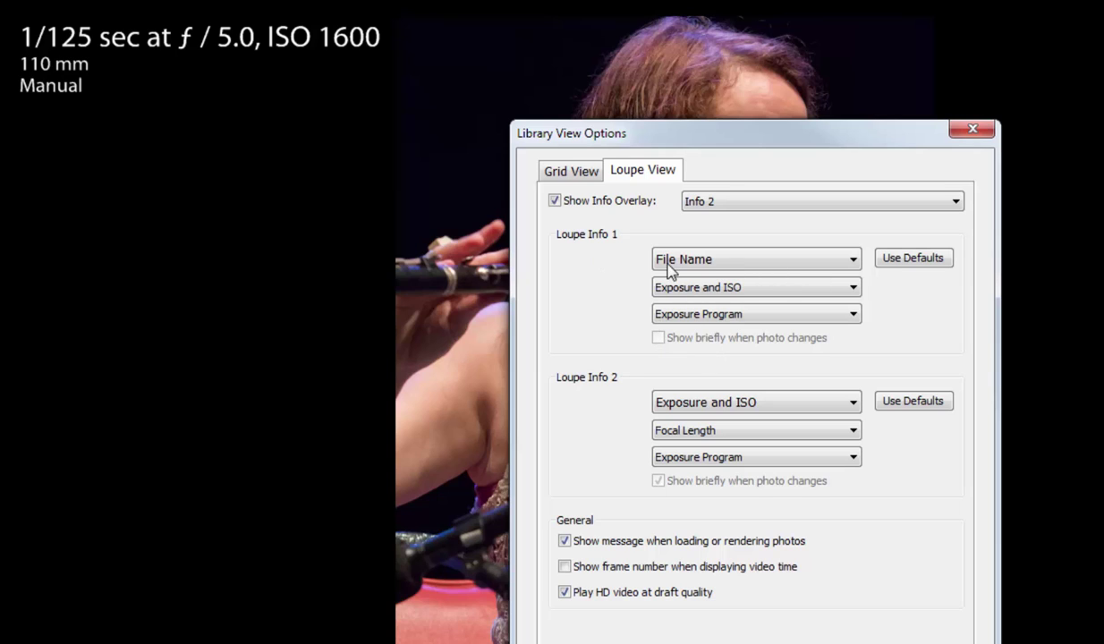
click(717, 204)
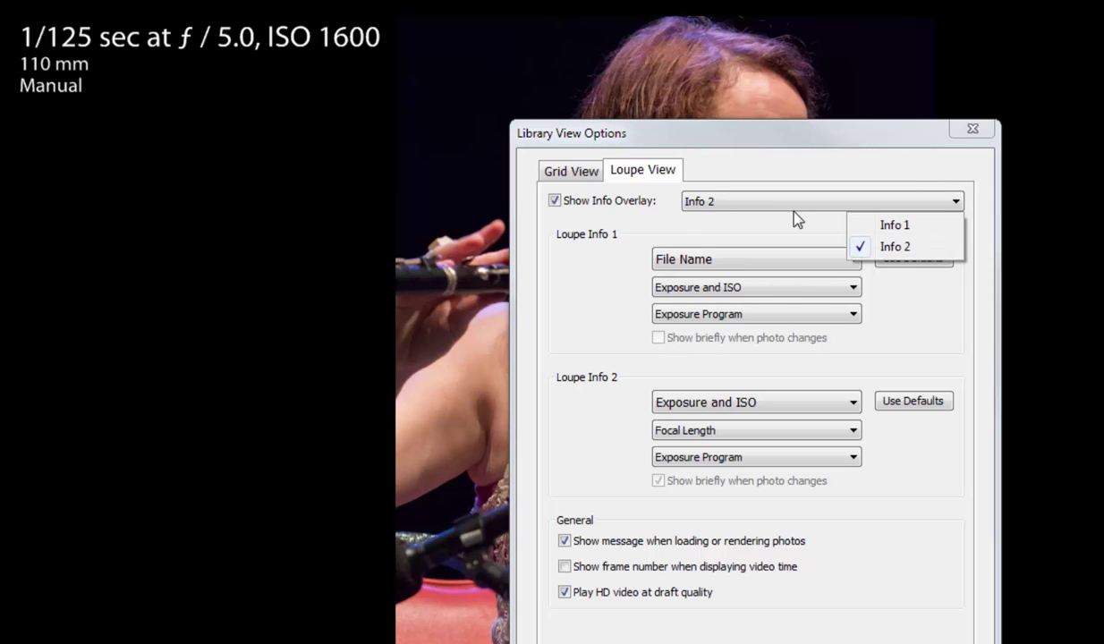
click(898, 226)
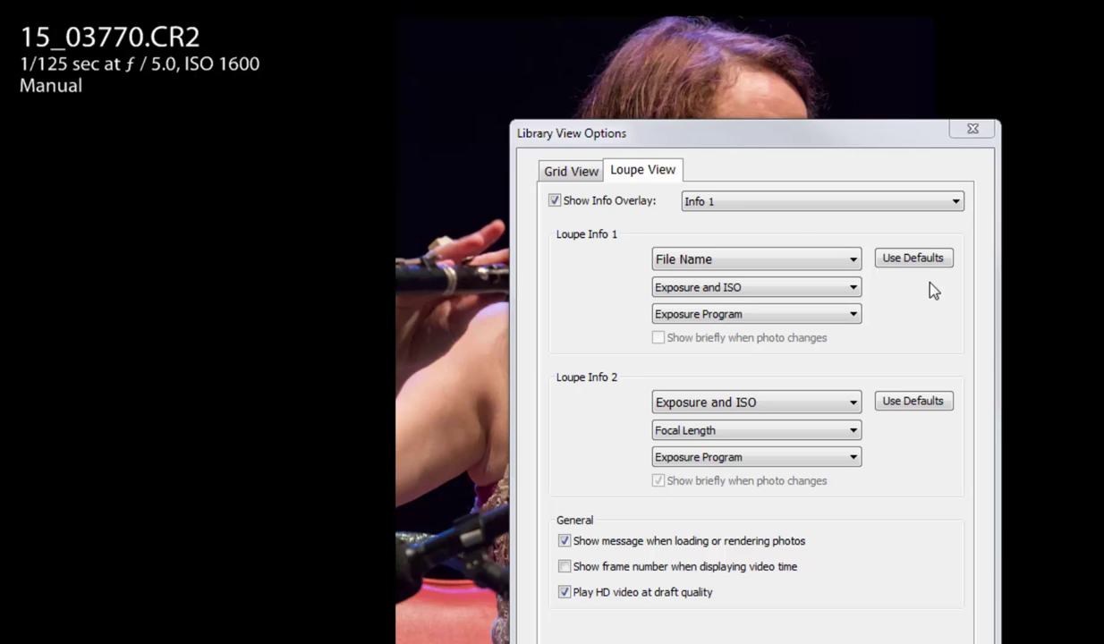
- Switch the loupe overlay to Info 2, then turn the overlay off and return to Grid View settings
click(771, 206)
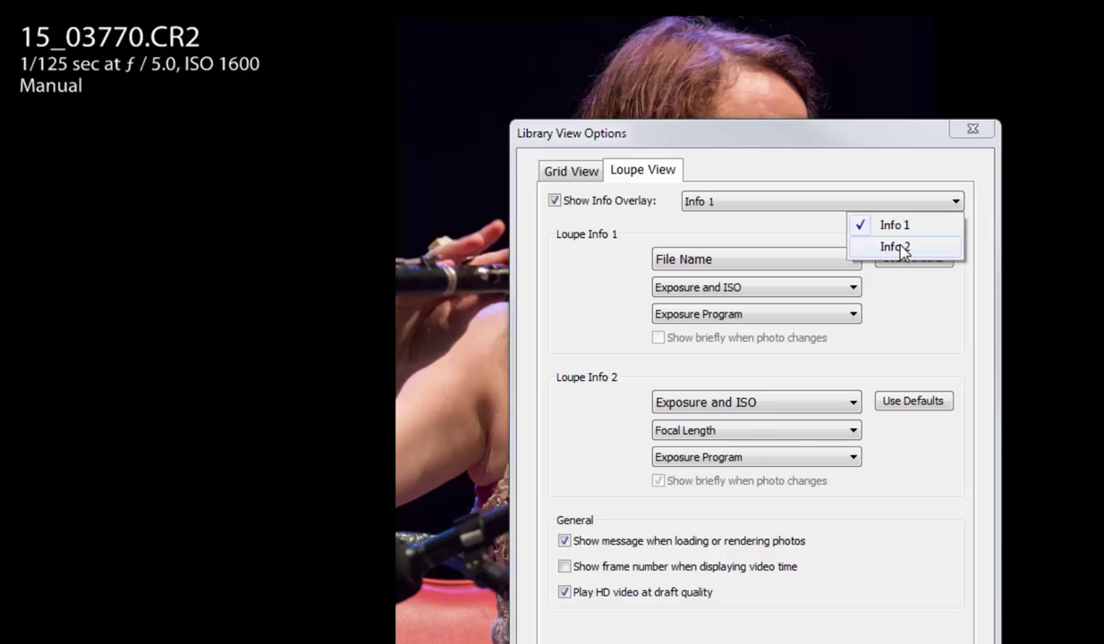
click(904, 248)
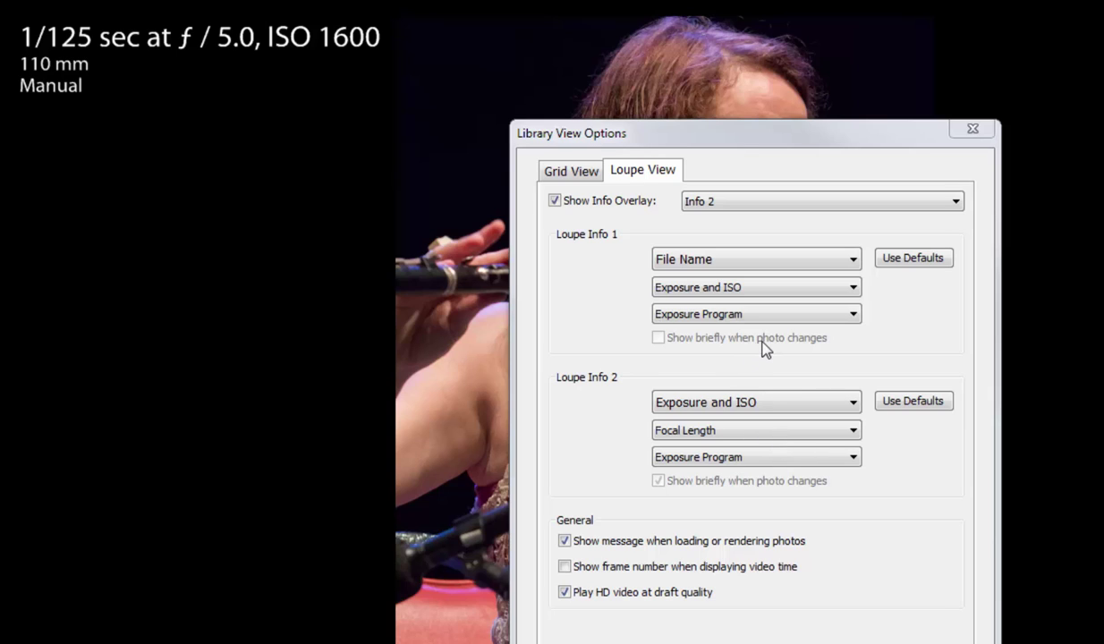
click(555, 200)
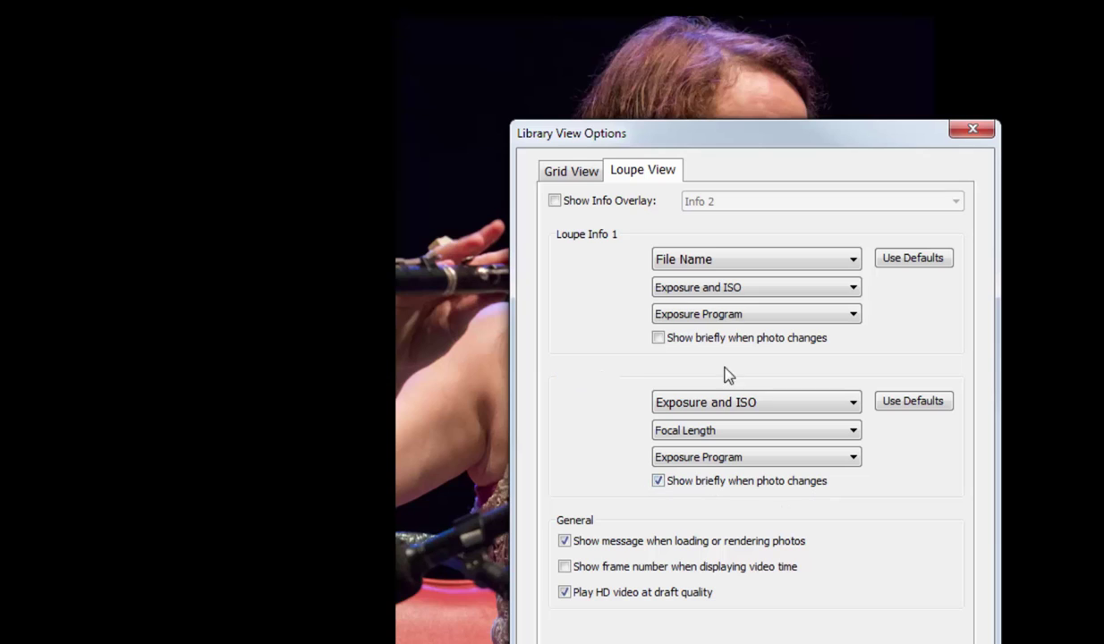
click(583, 175)
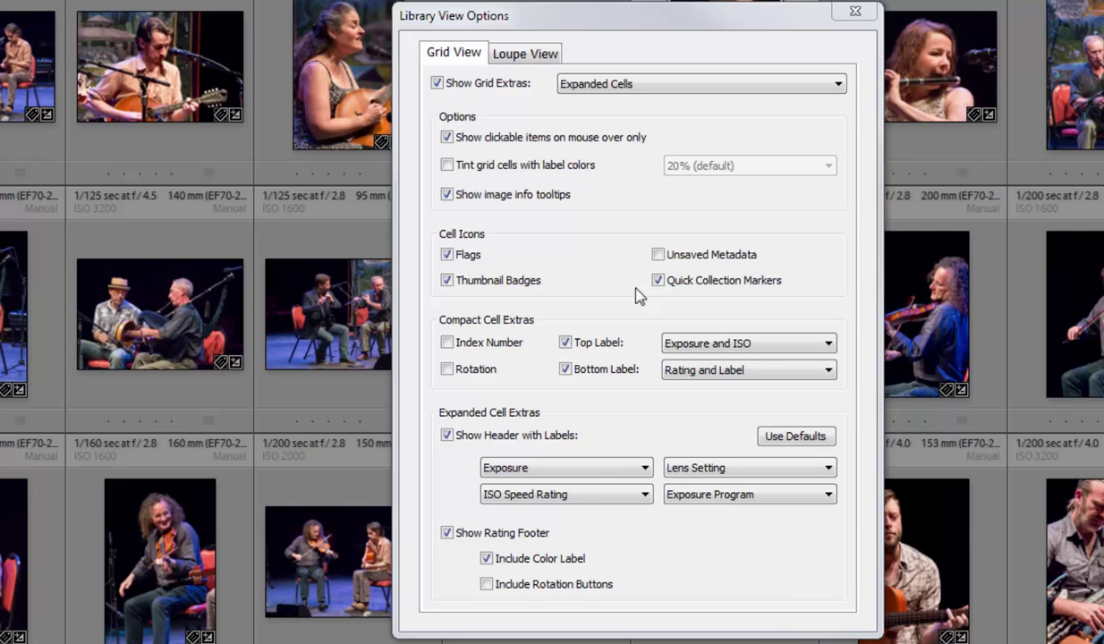
click(486, 558)
- Close View Options, then set a grid cell's header label to File Name and back to None
click(855, 14)
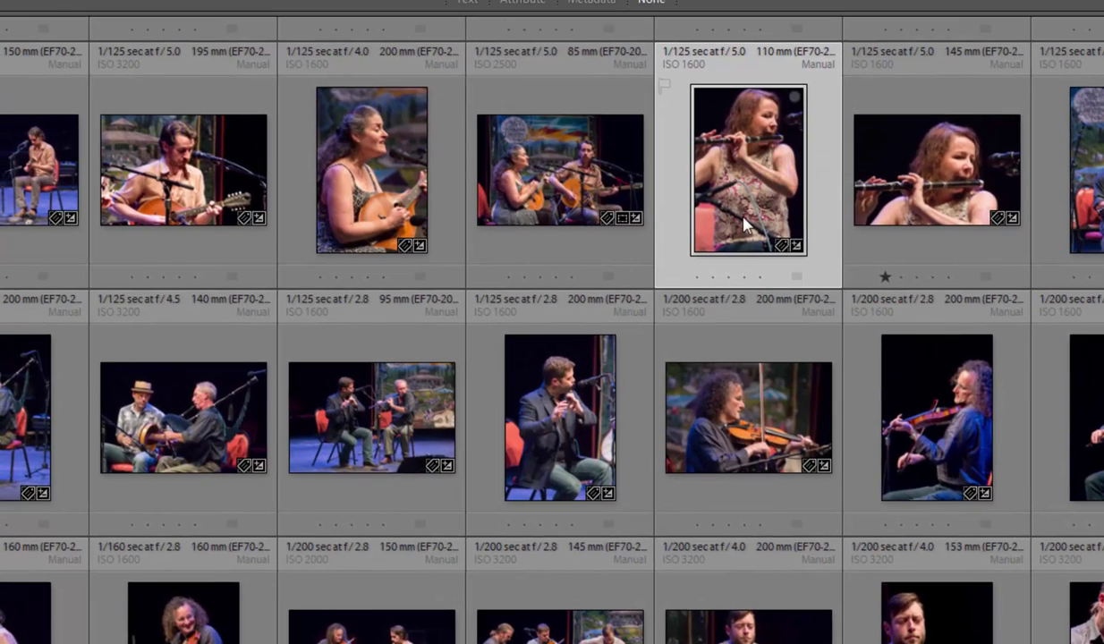
mouse_move(745, 226)
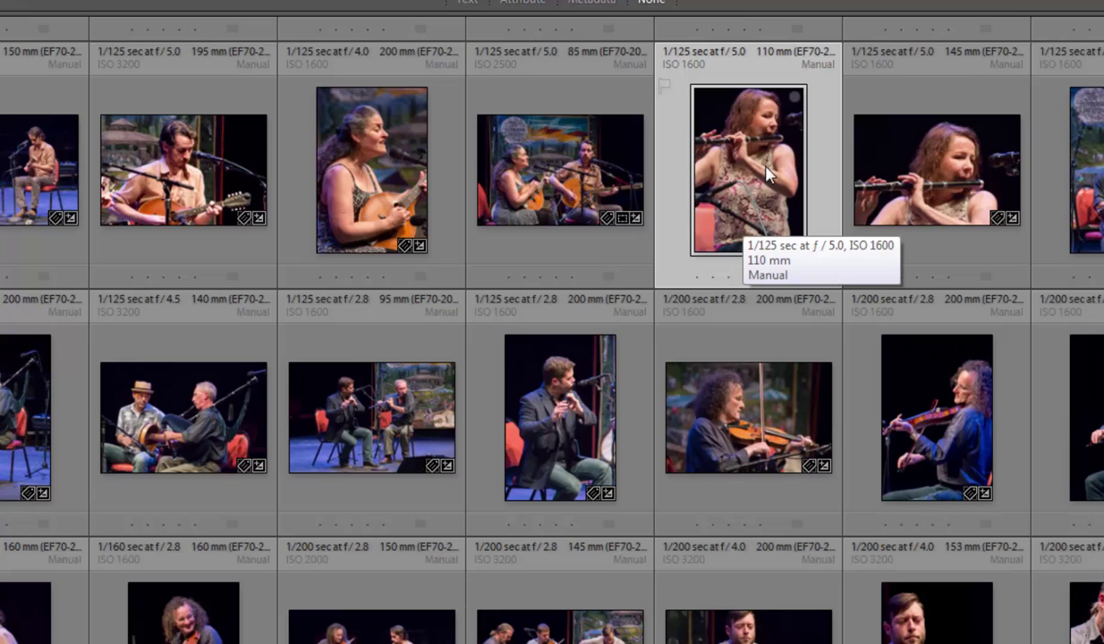
right_click(698, 57)
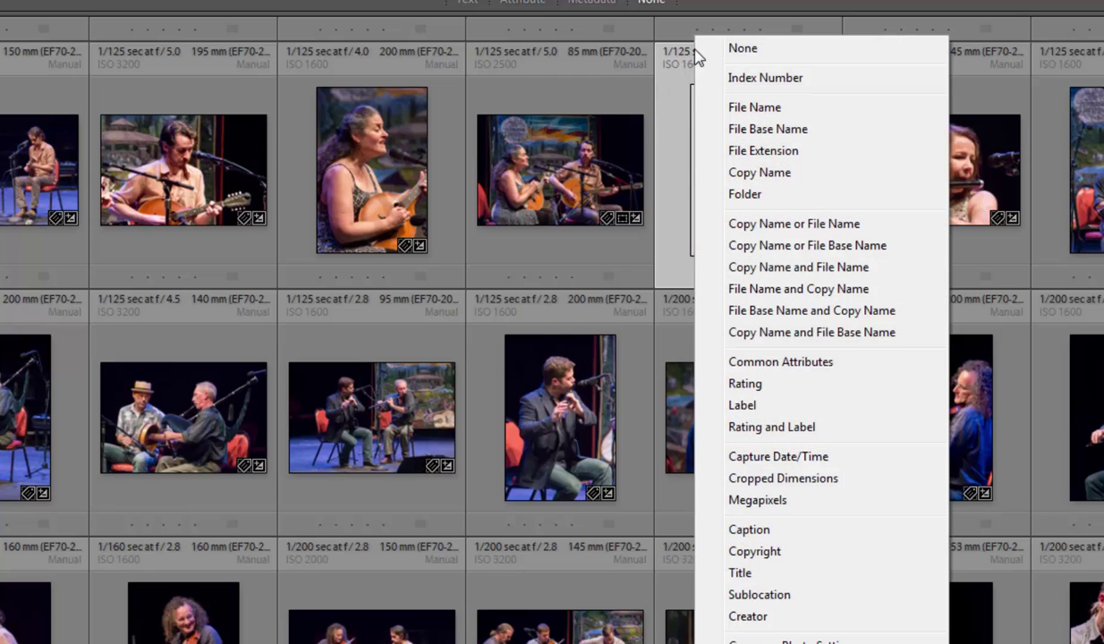
click(760, 106)
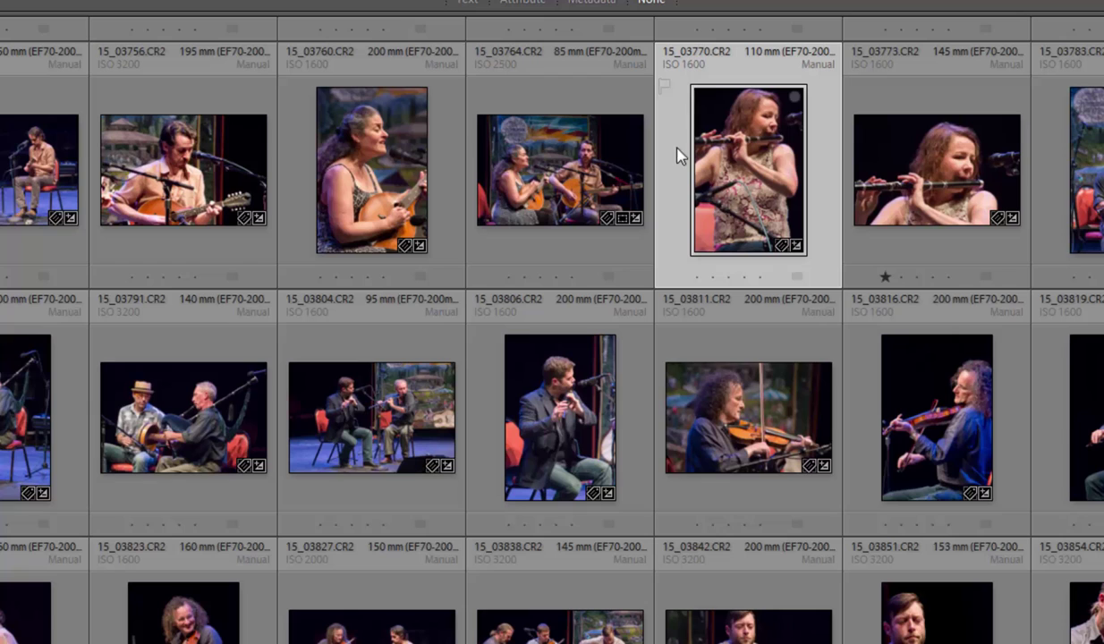
click(693, 59)
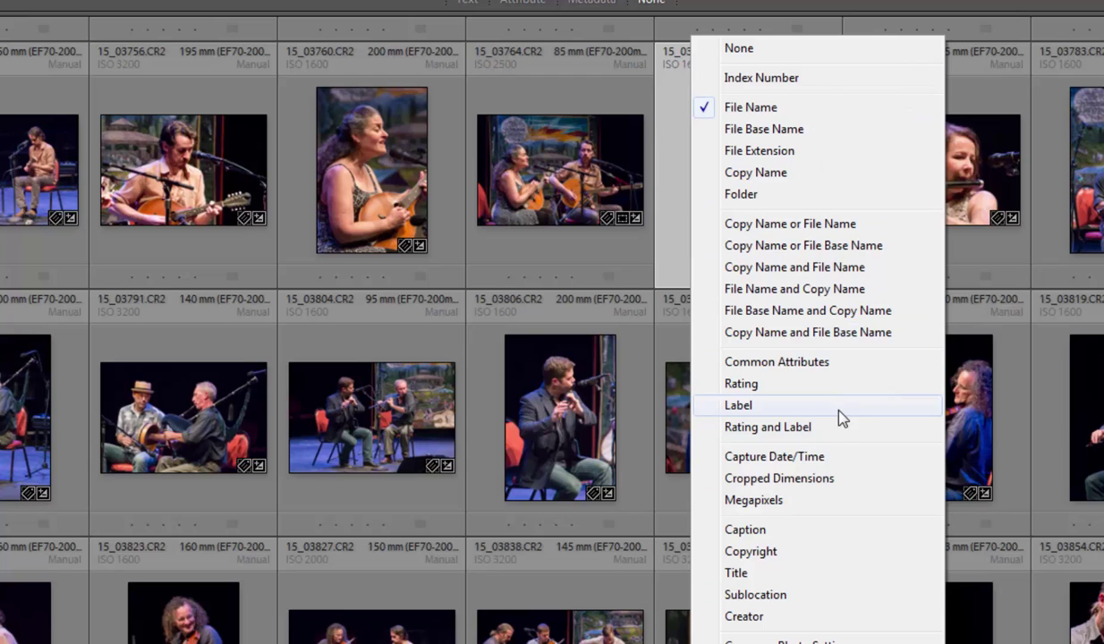
click(739, 48)
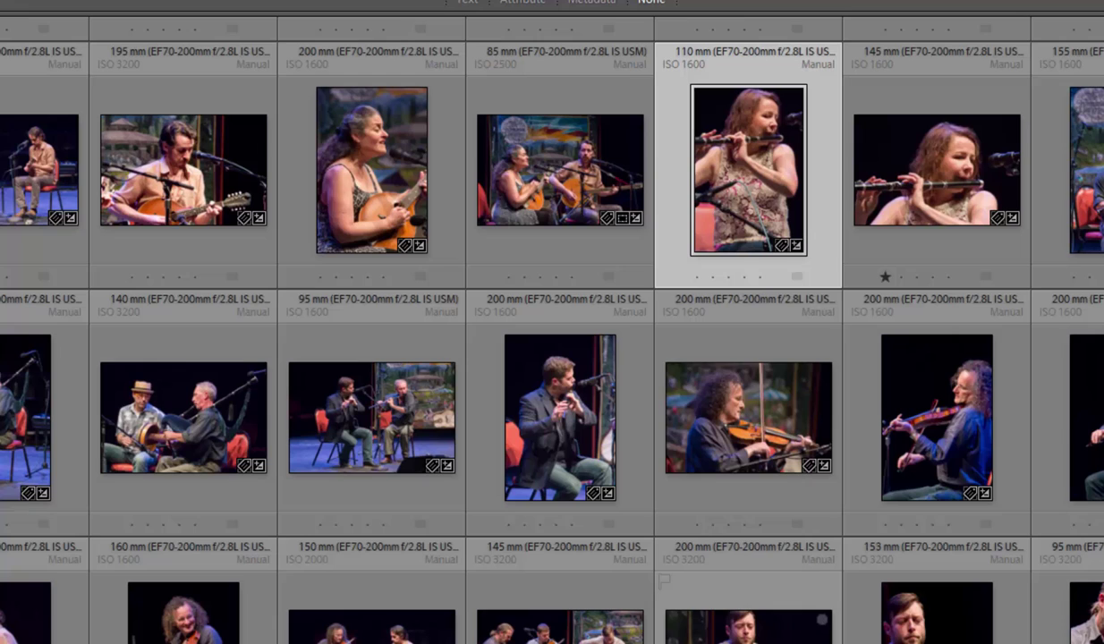